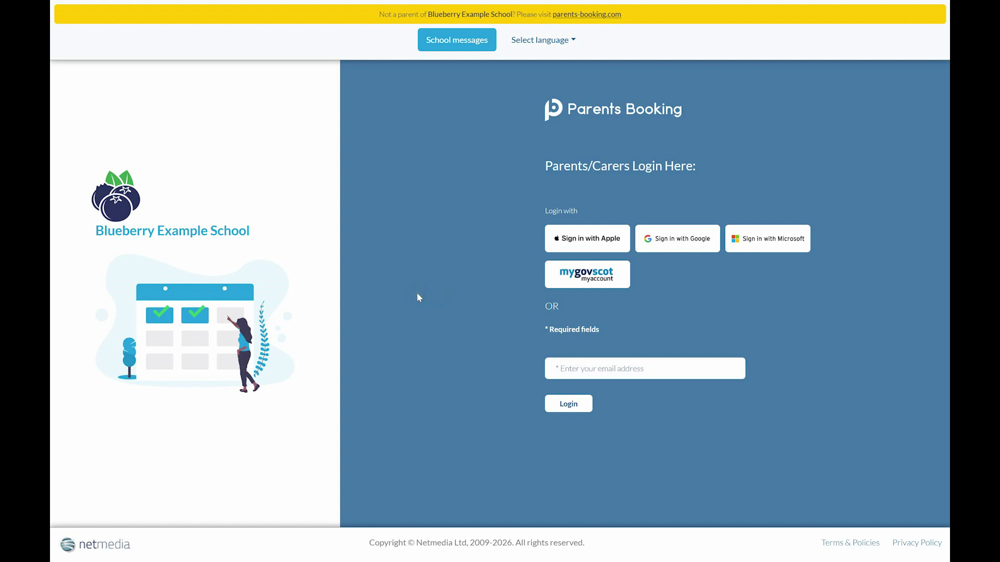
- Sign in to Parents Booking as the parent using the Google account
click(656, 240)
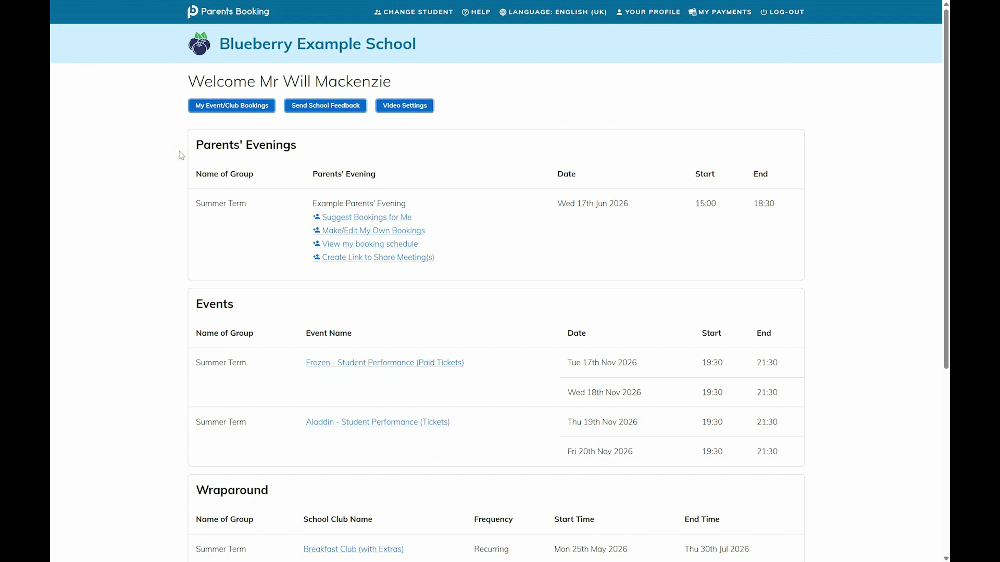
scroll(217, 290, down, 2)
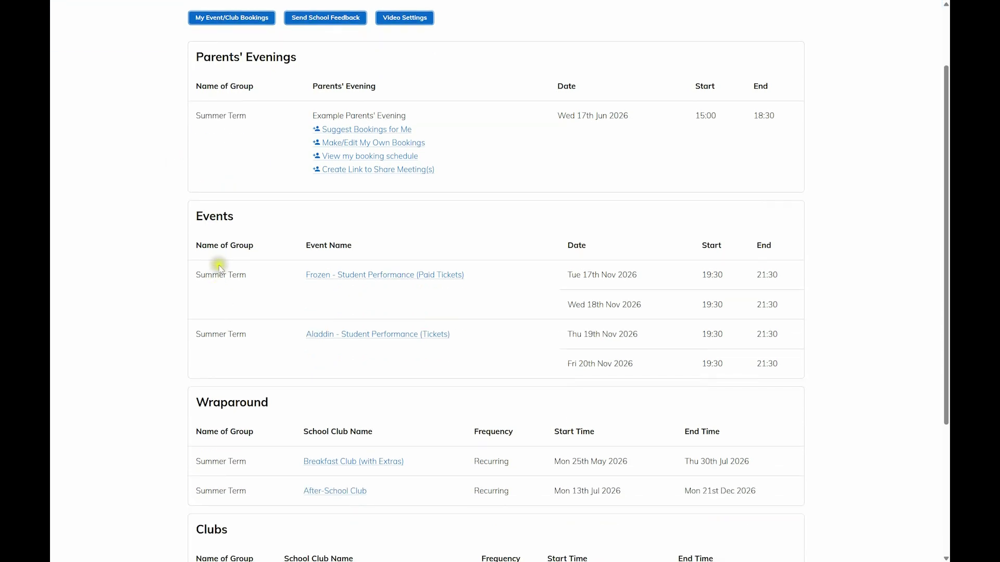
scroll(211, 236, down, 4)
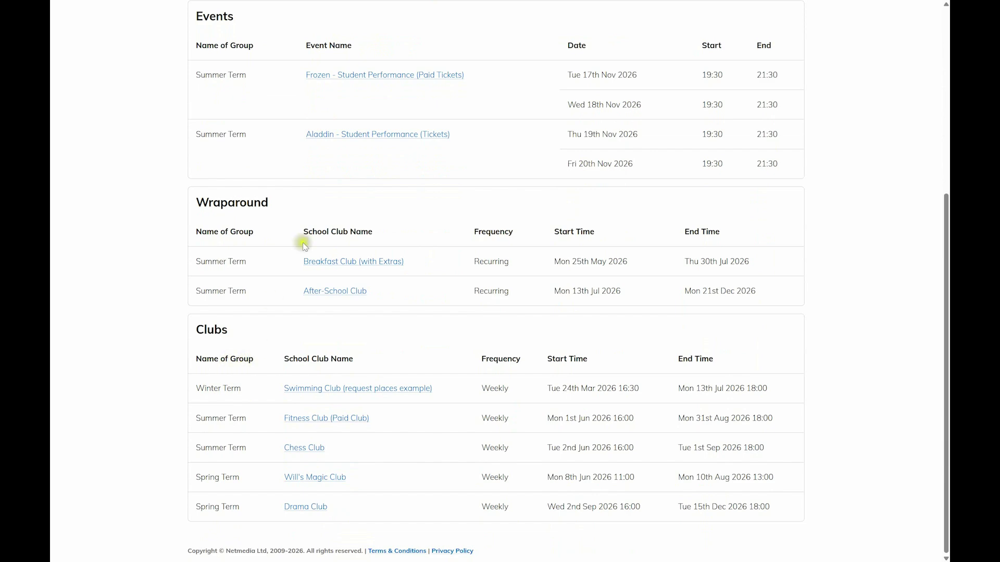
scroll(276, 273, up, 5)
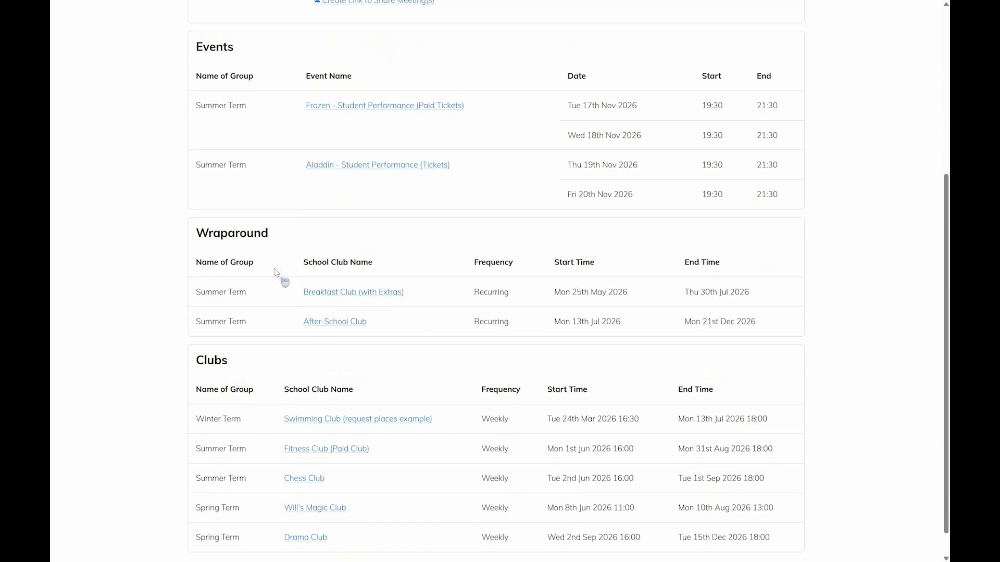
scroll(276, 273, down, 4)
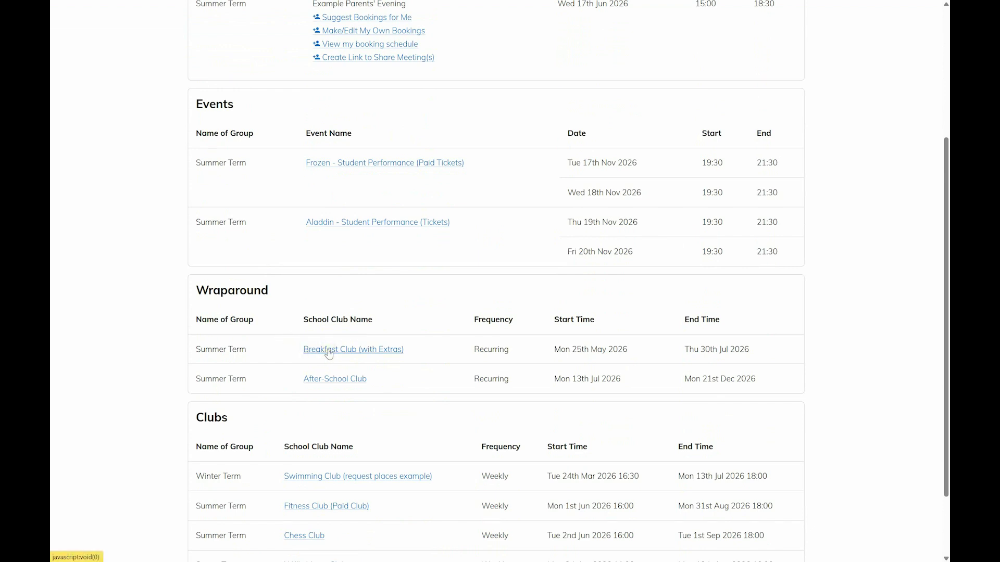
- Open the Breakfast Club (with Extras) calendar and pick 15, 24 and 18 June
click(329, 354)
click(330, 352)
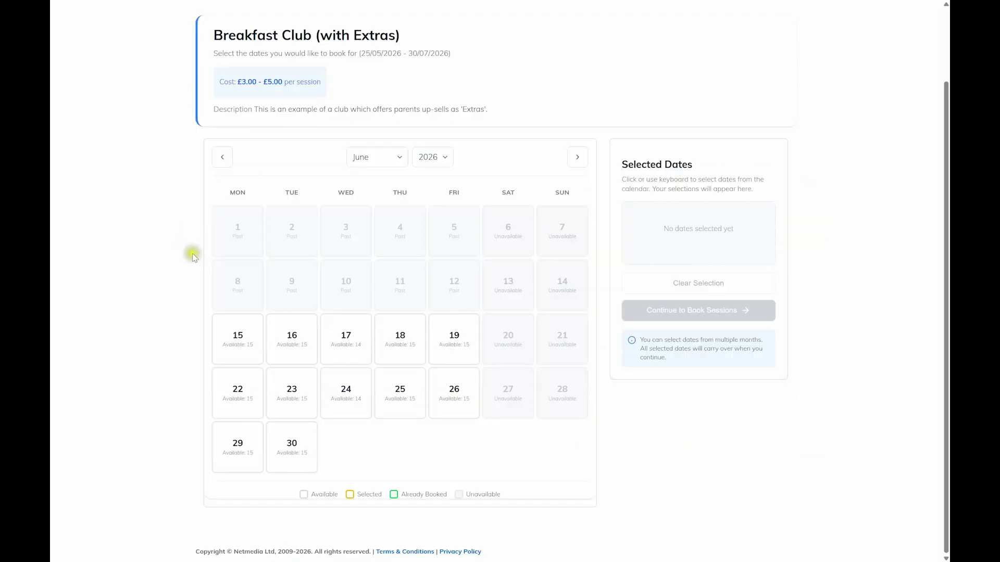
click(218, 324)
click(339, 384)
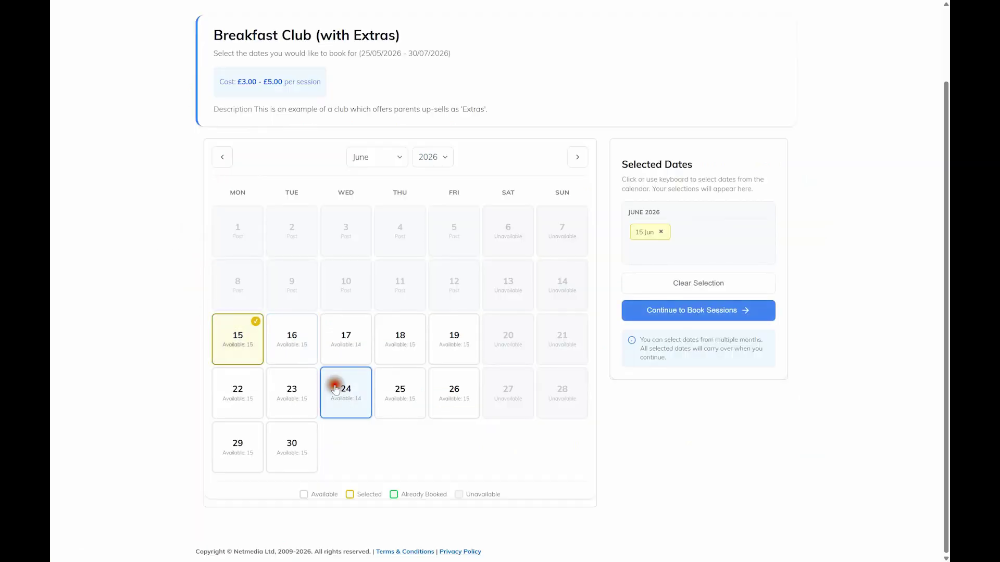
click(403, 346)
- Move to July 2026 and pick 6, 15, 21, 23 and 9 July
click(577, 157)
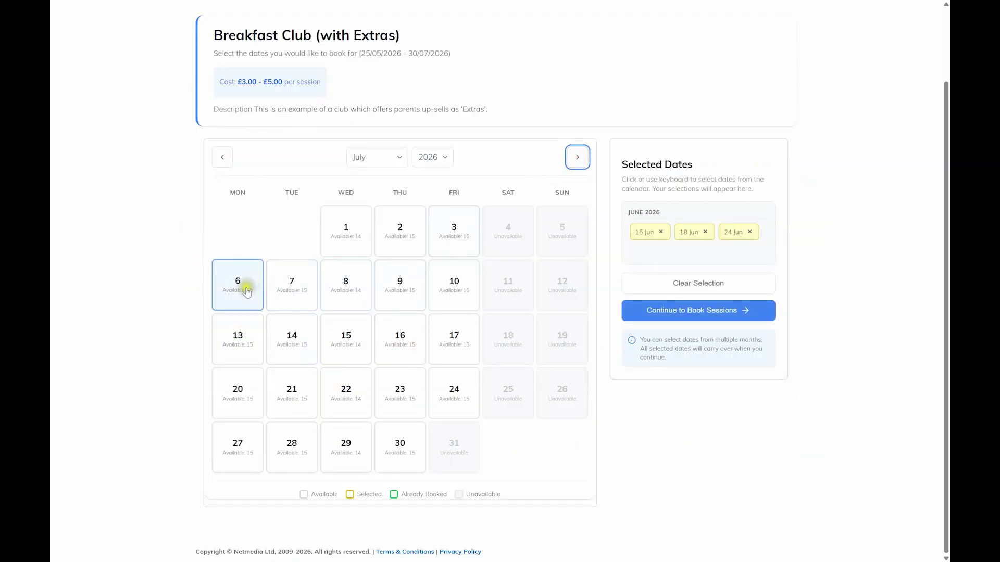
click(244, 286)
click(335, 347)
click(290, 391)
click(408, 386)
click(409, 275)
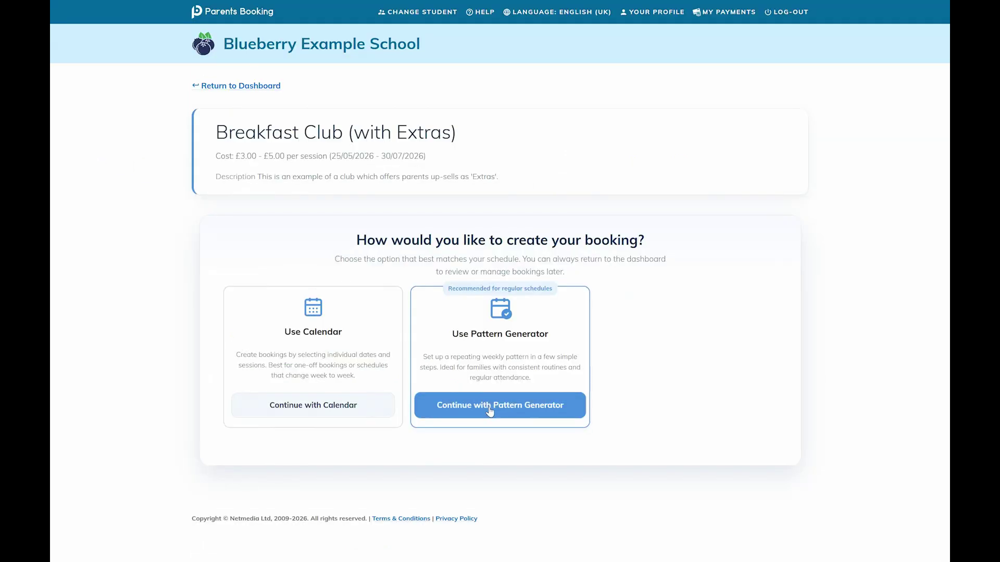
- Set a weekly pattern of Tuesday 07:00–08:00 (£3.00) and Thursday 07:00–09:00 (£5.00) sessions
click(489, 412)
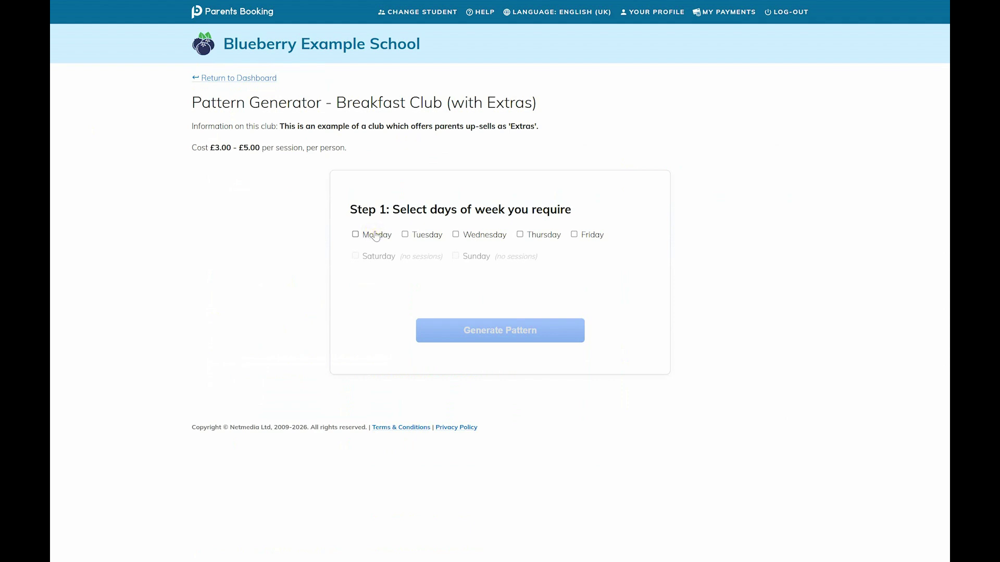
click(407, 241)
click(520, 235)
scroll(659, 223, down, 1)
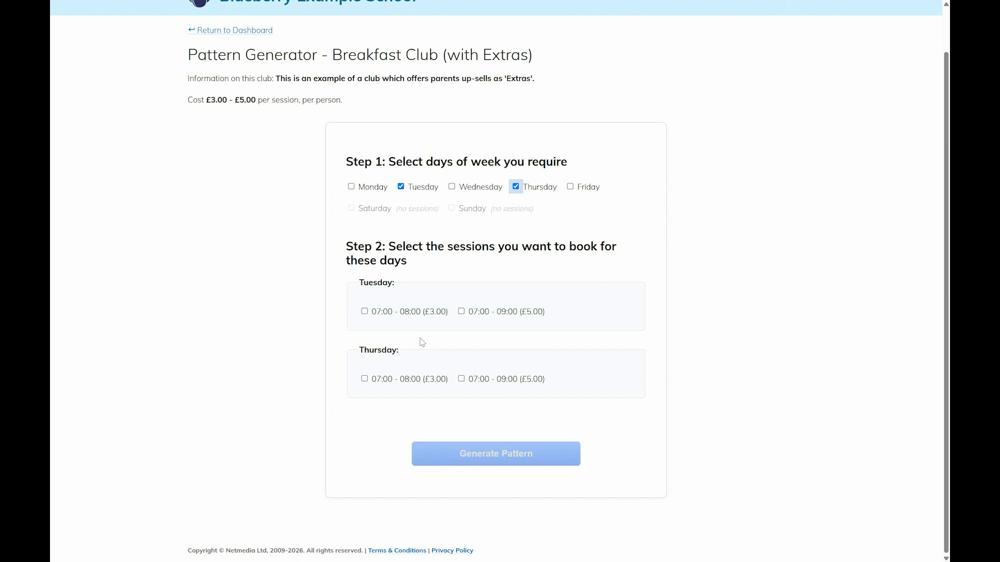
click(417, 312)
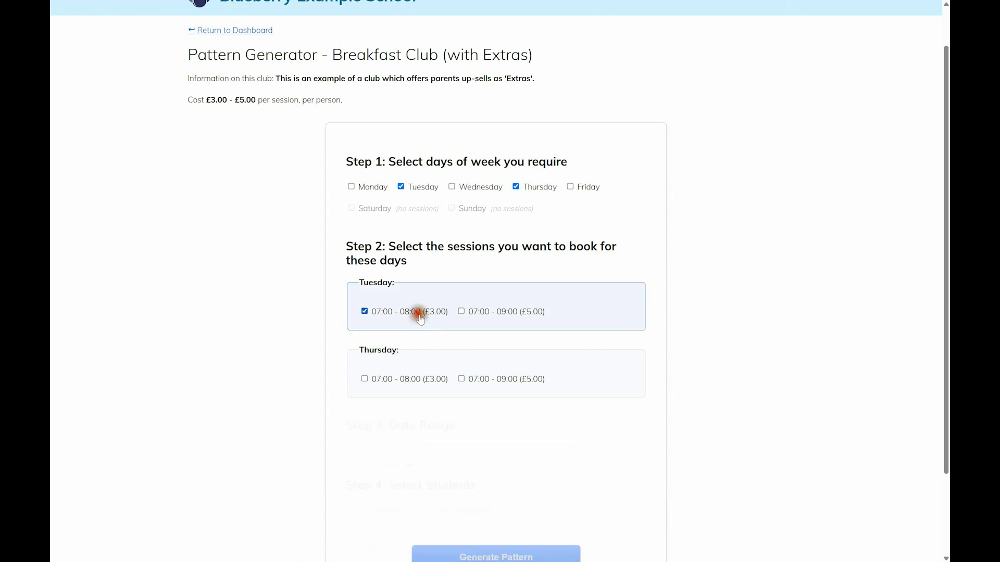
click(504, 378)
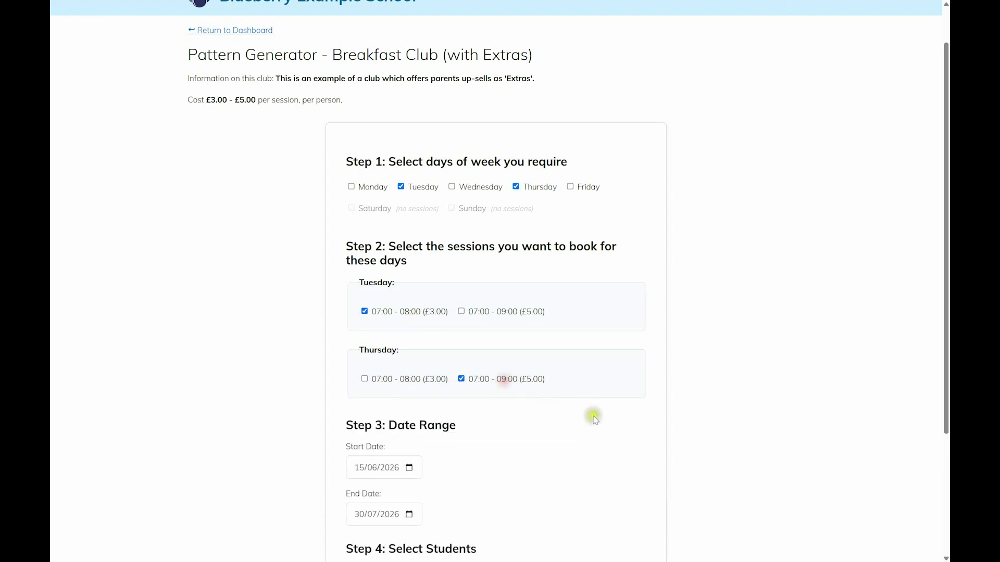
- Include both students and generate the pattern's provisional bookings
scroll(242, 362, down, 3)
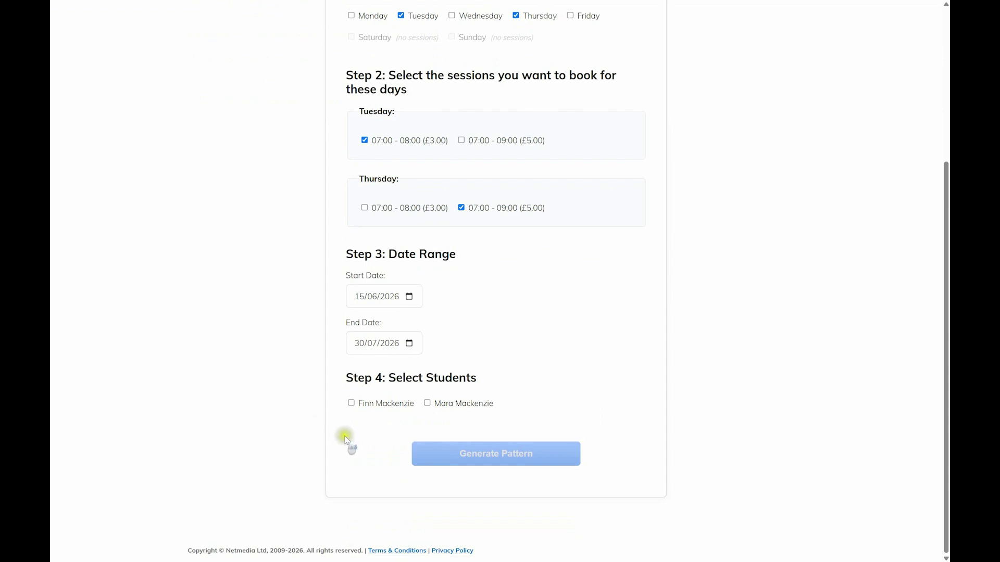
click(370, 407)
click(453, 404)
click(497, 458)
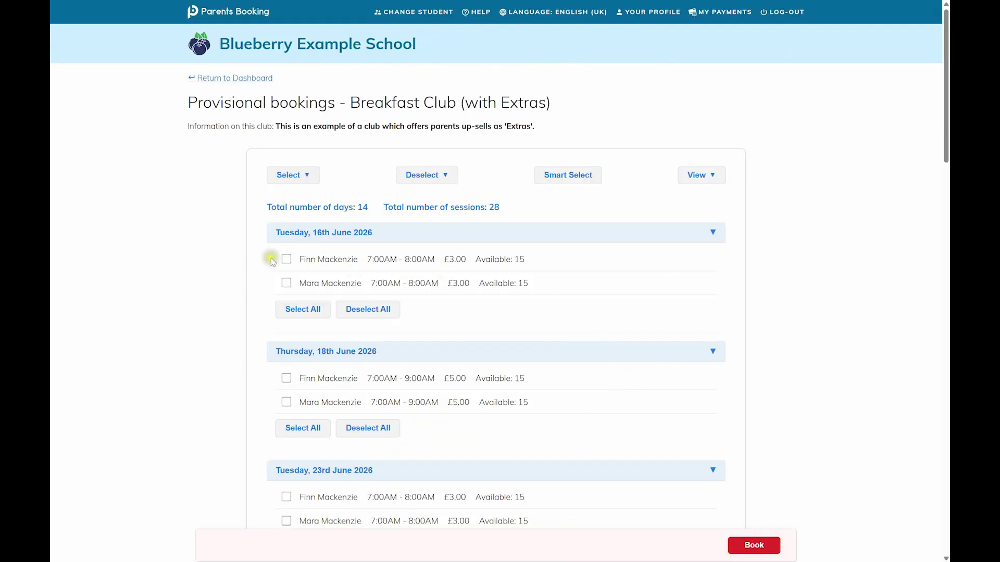
- Select all provisional Breakfast Club sessions
scroll(274, 245, down, 20)
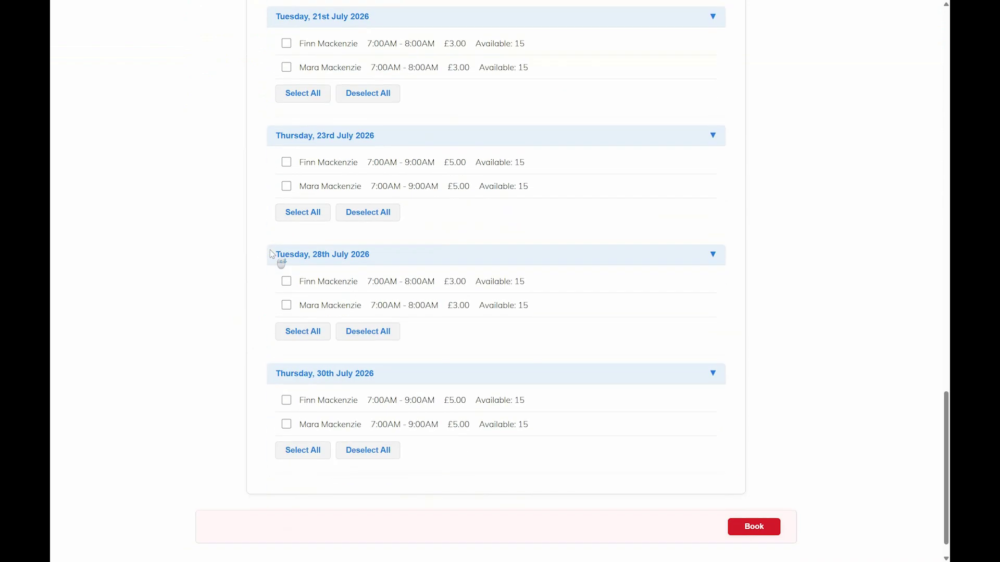
scroll(274, 260, up, 14)
scroll(264, 255, up, 12)
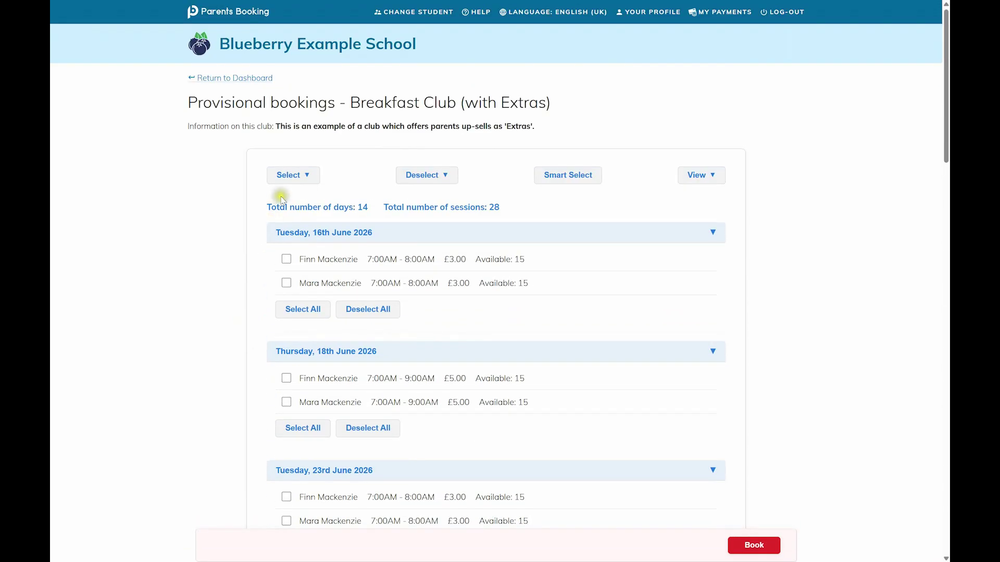
click(285, 186)
click(282, 197)
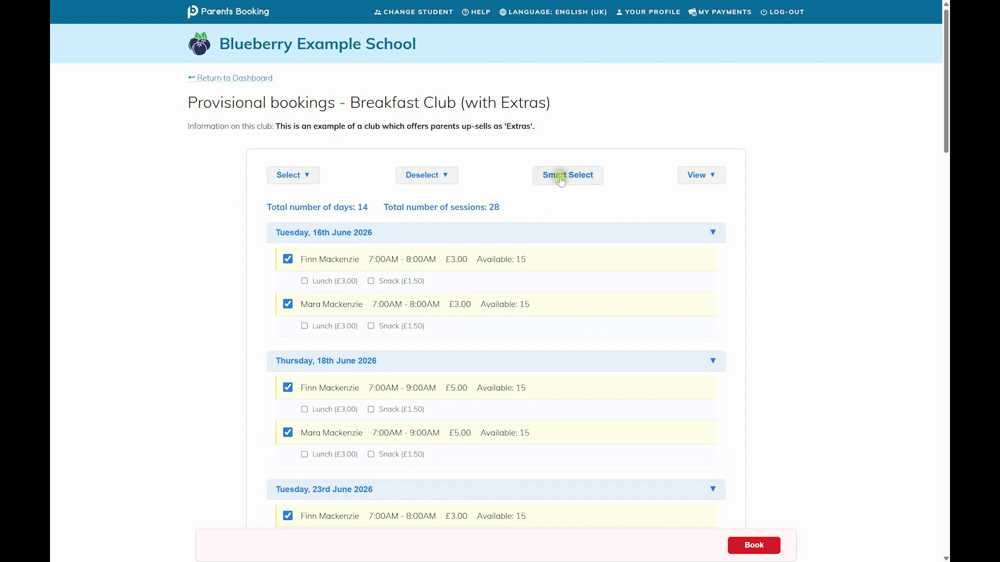
- Use Smart Select to add the Snack (£1.50) extra to every selected session
click(573, 179)
click(366, 302)
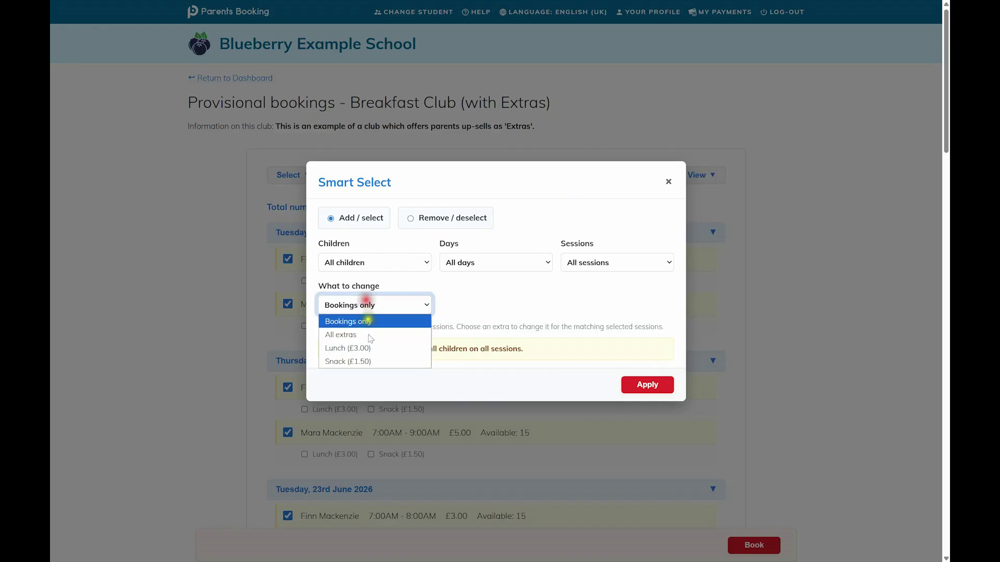
click(367, 361)
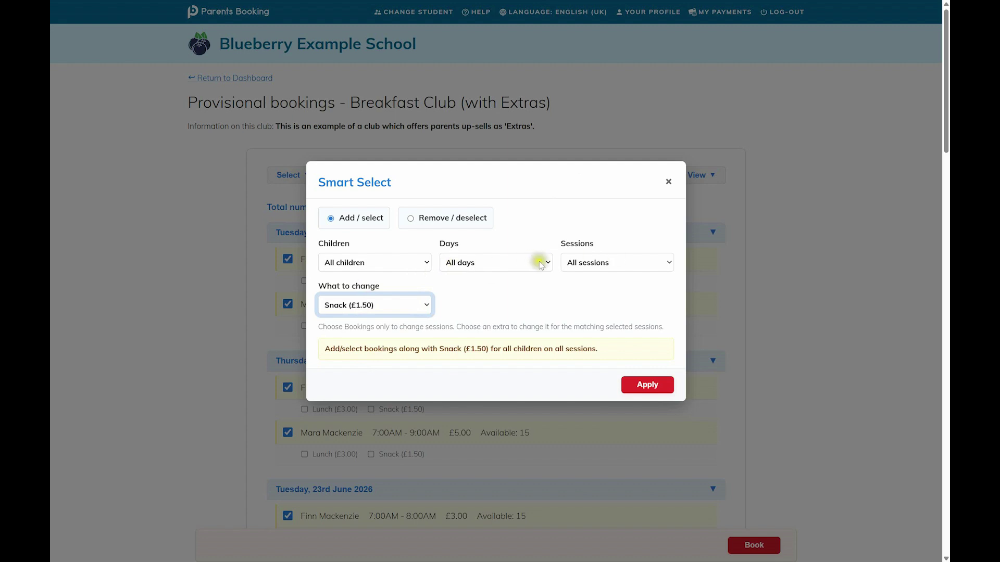
click(647, 386)
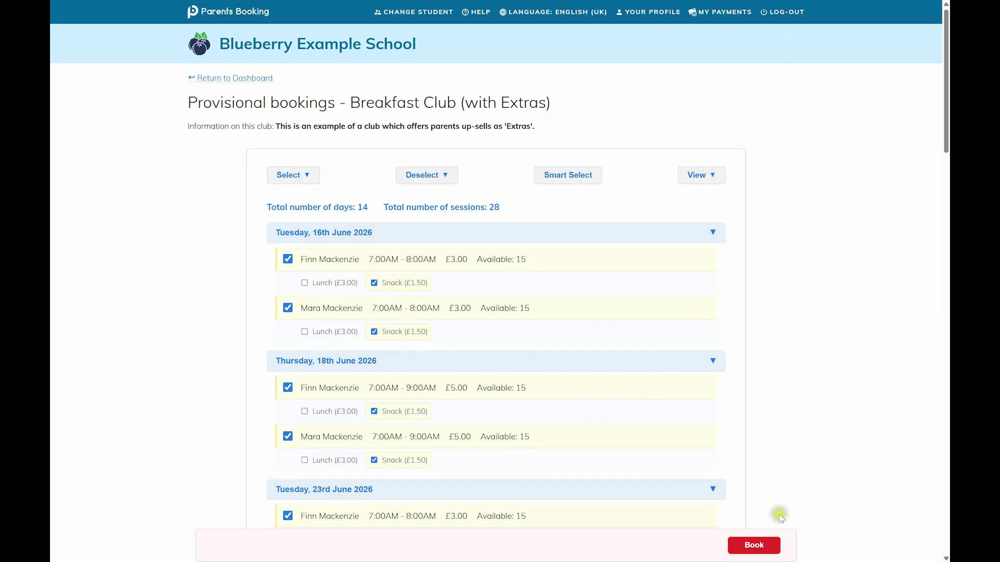
- Review the £148.40 booking summary and choose Book and Pay Now
click(764, 544)
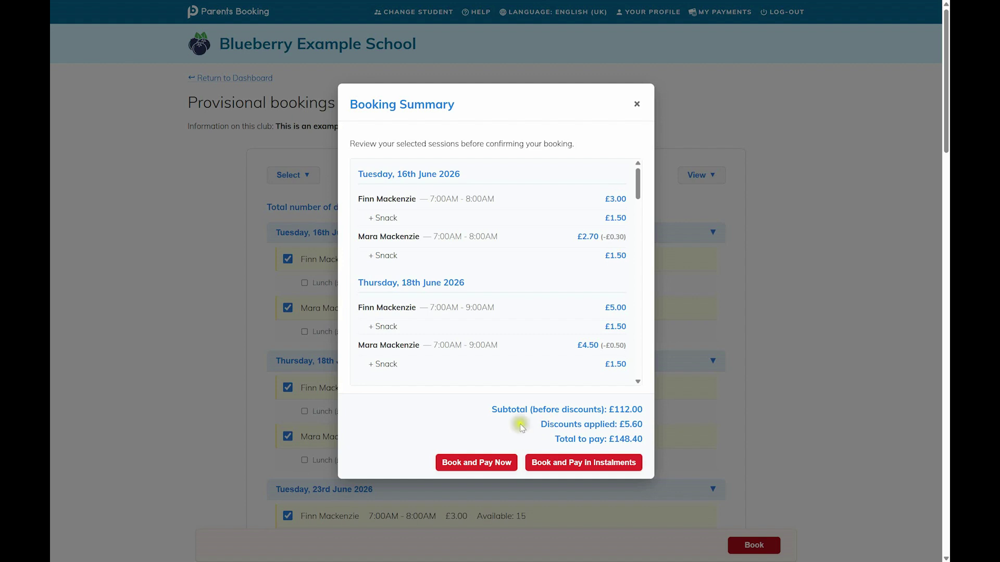
click(492, 464)
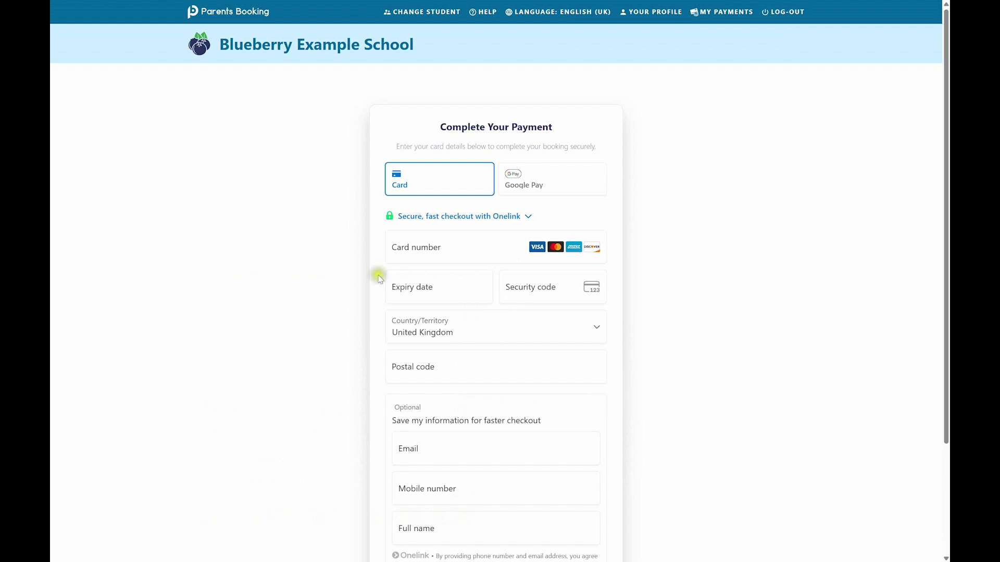
- Enter the card number, expiry, security code and postcode, then submit with Pay Now
click(408, 245)
text(4242)
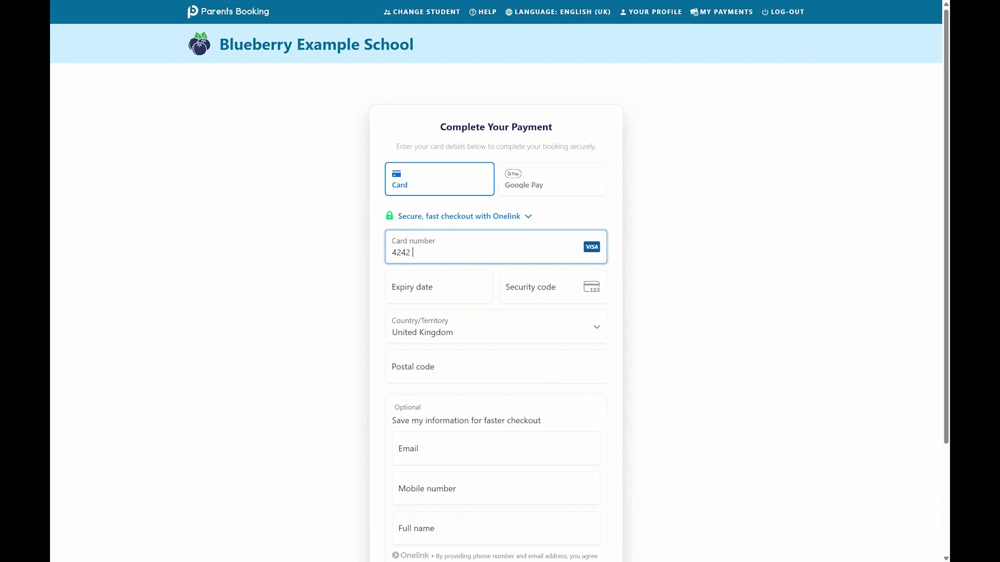
text(4242)
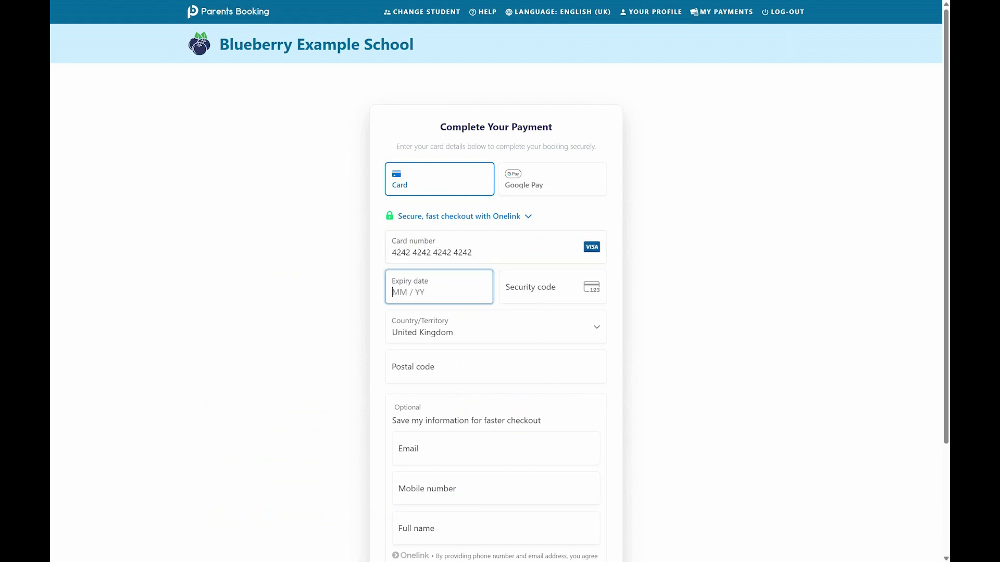
text(424242421234111)
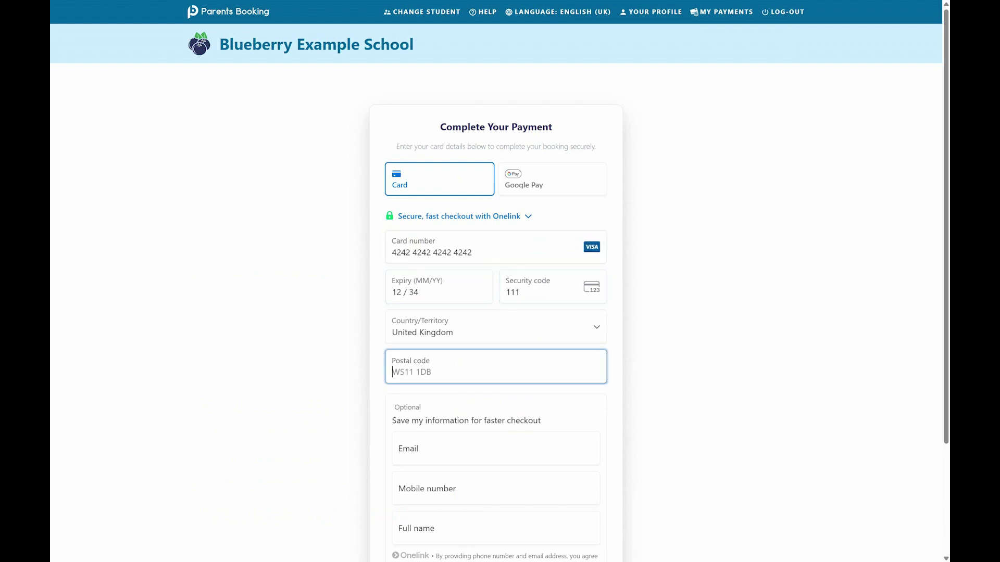
text(IV1 3XG)
key(Tab)
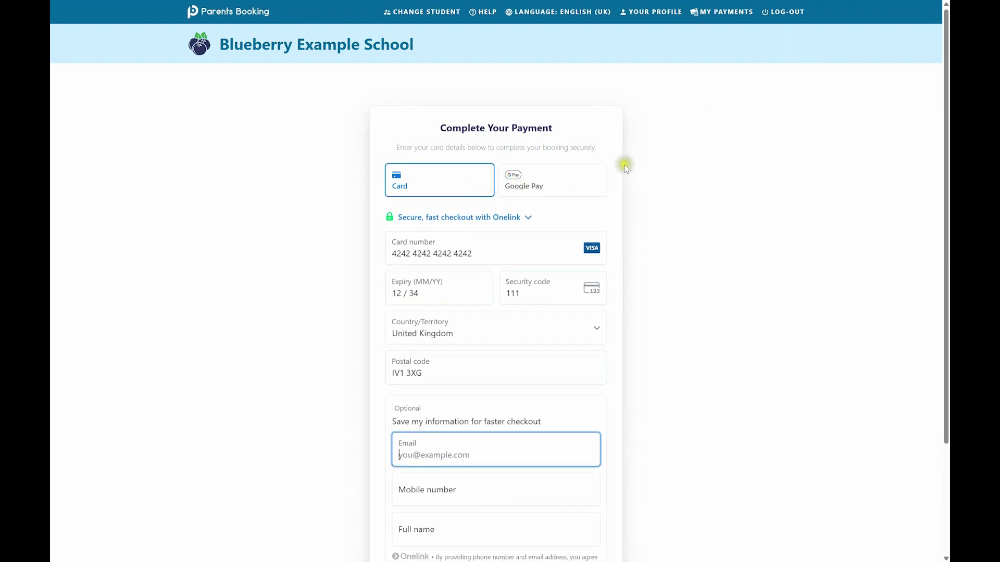
scroll(401, 376, down, 3)
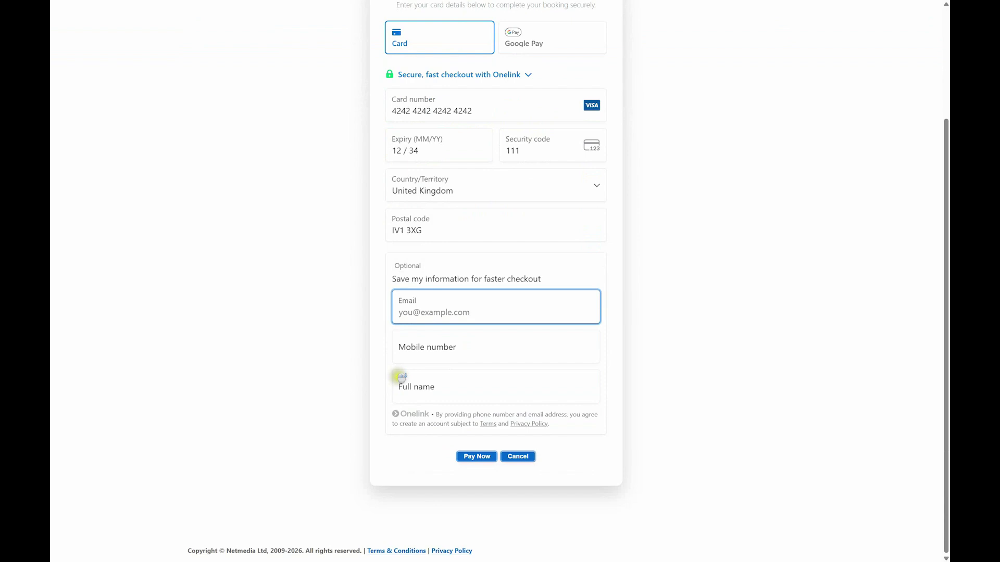
click(460, 455)
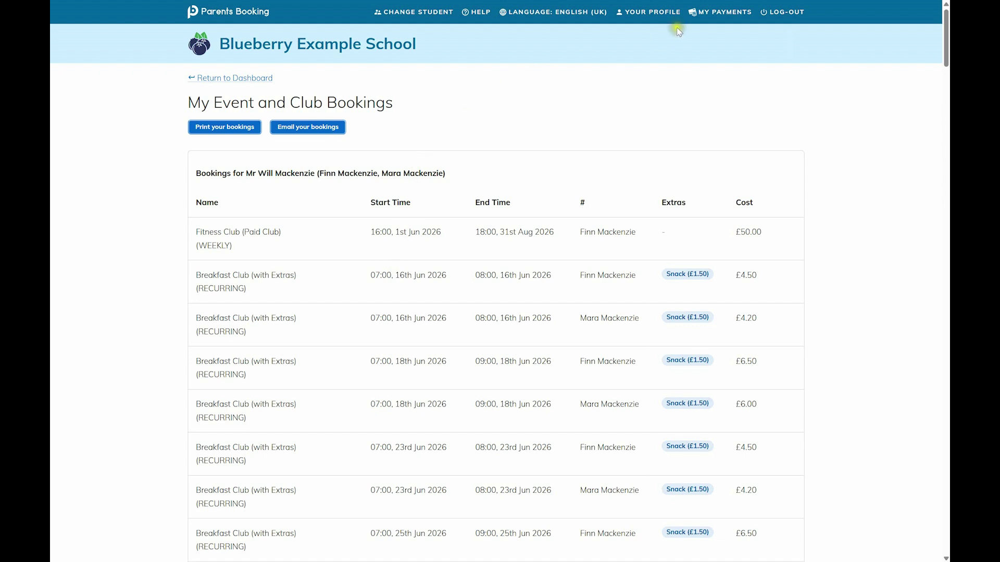
- Open My Payments to see the transaction history and £492.00 owed
click(697, 13)
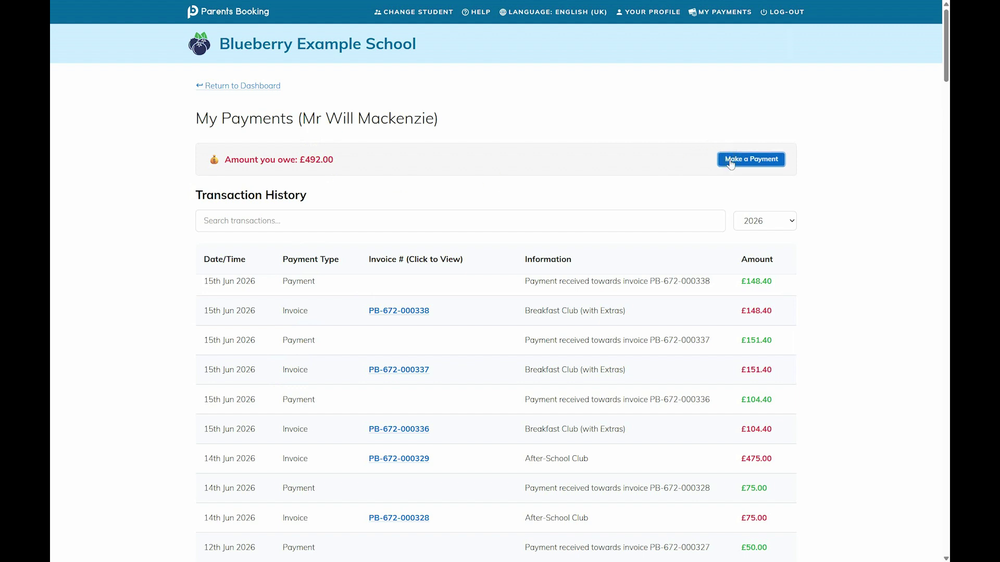
- View the £148.40 Breakfast Club invoice, then switch to the school admin dashboard
click(573, 168)
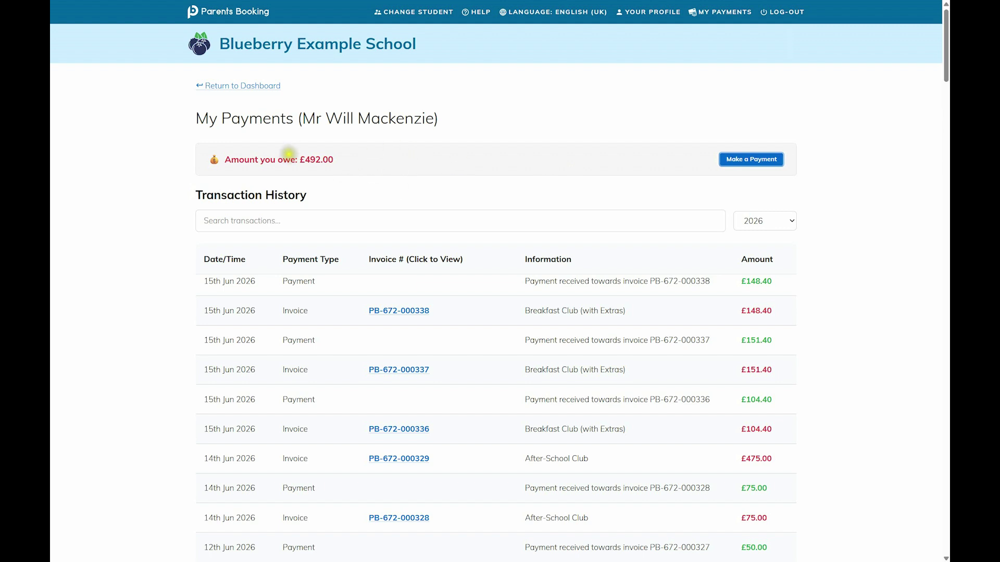
click(399, 314)
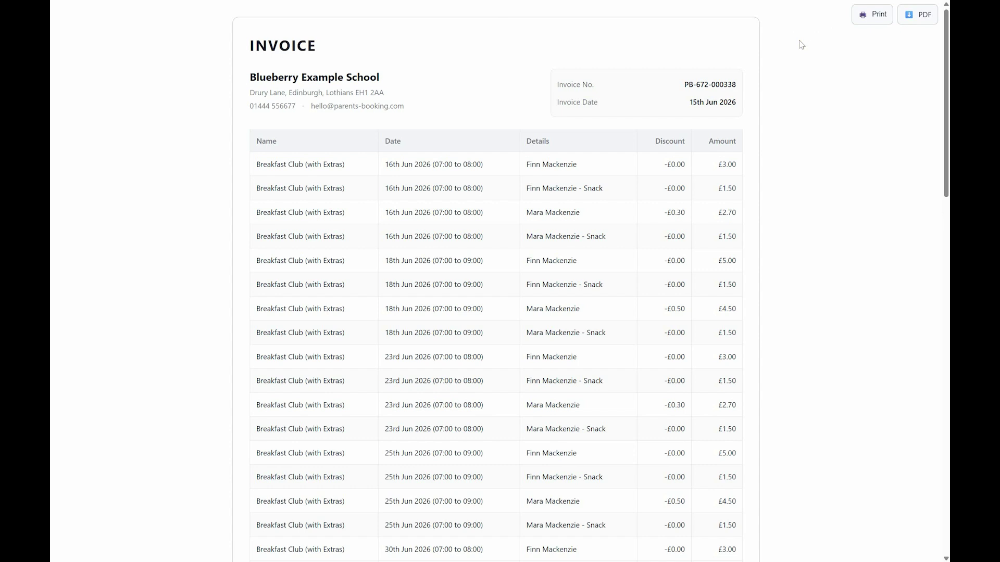
right_click(166, 80)
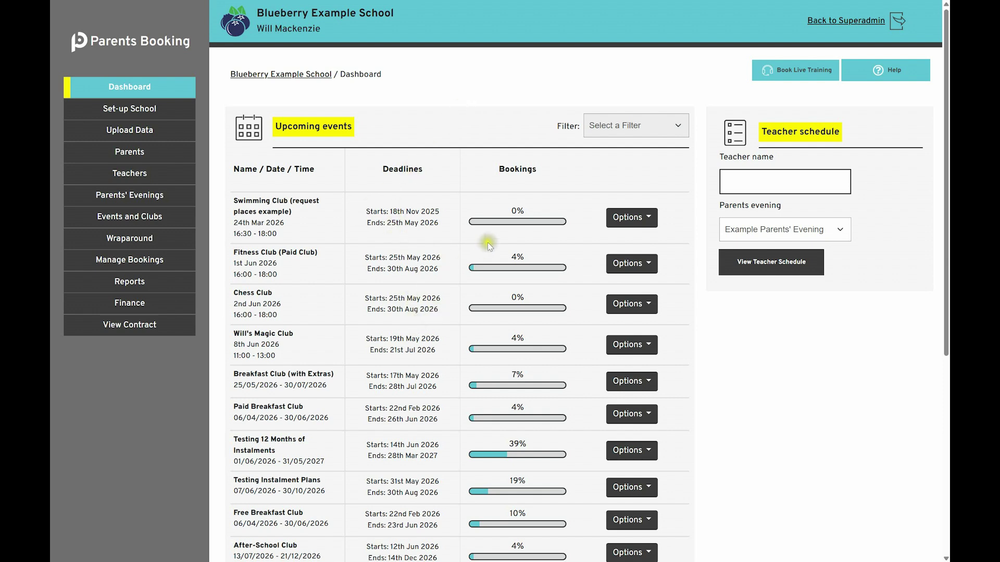
- Choose Manage Attendance from the Breakfast Club (with Extras) Options menu
click(629, 385)
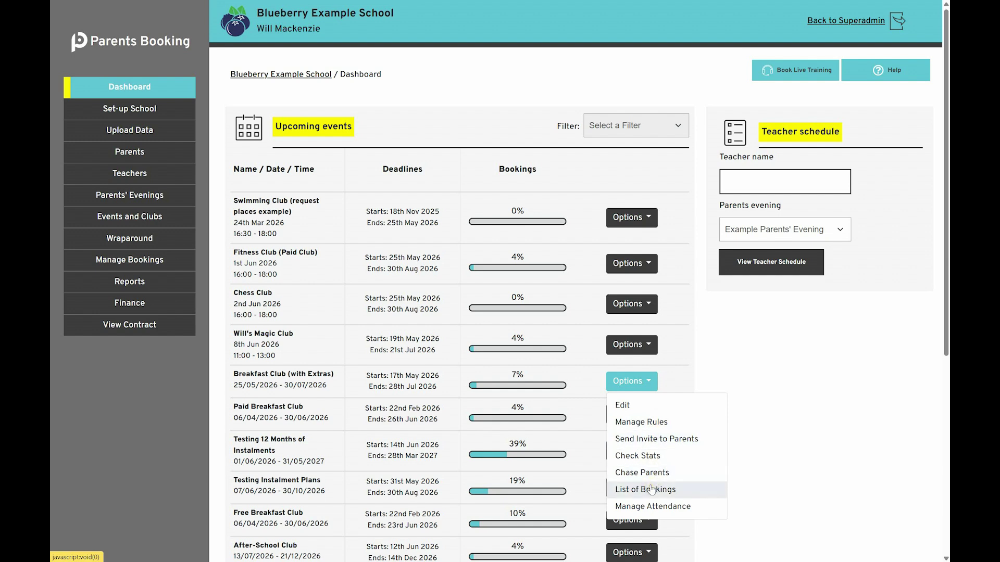
click(649, 495)
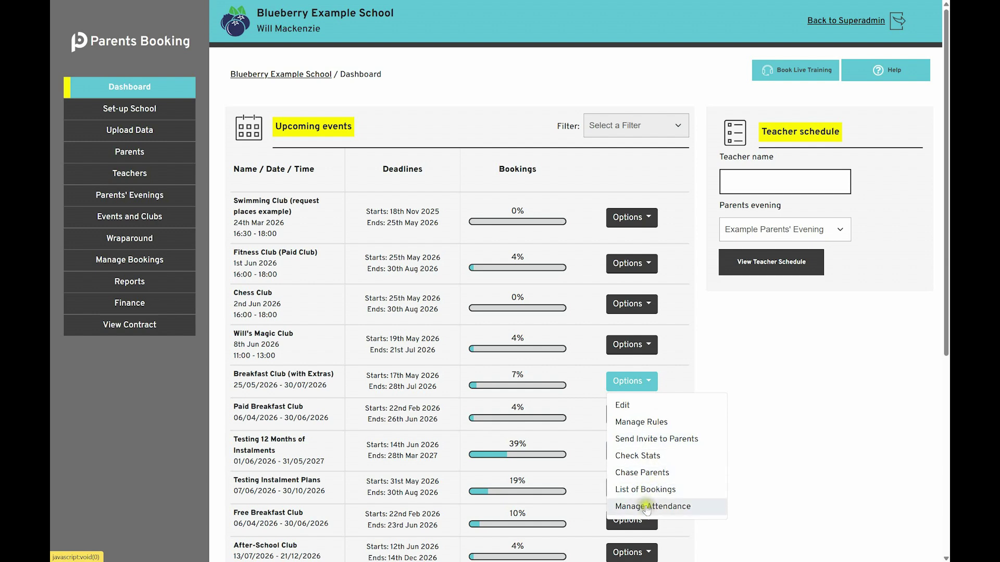
click(646, 508)
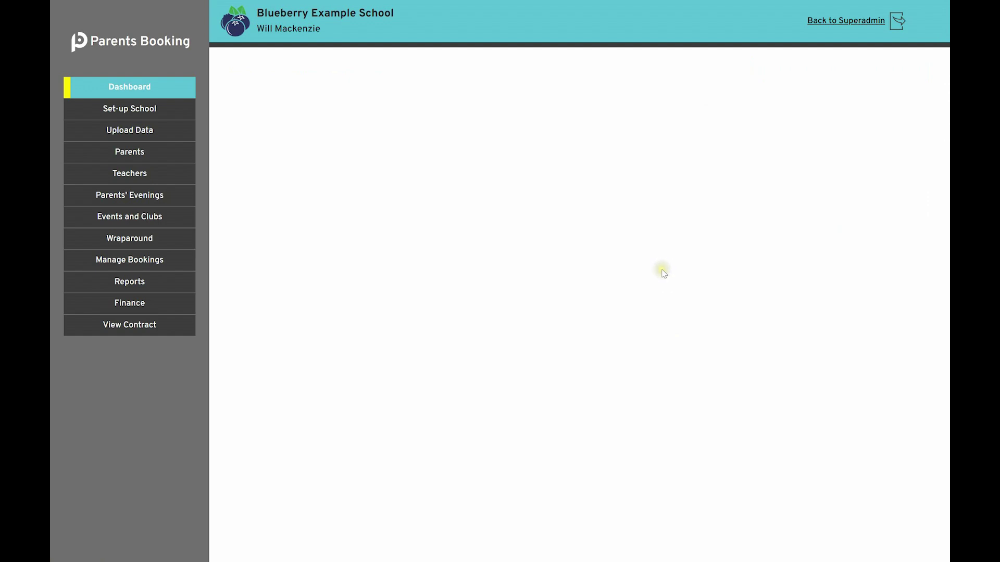
- Show Breakfast Club attendance for 10 June 2026
click(865, 167)
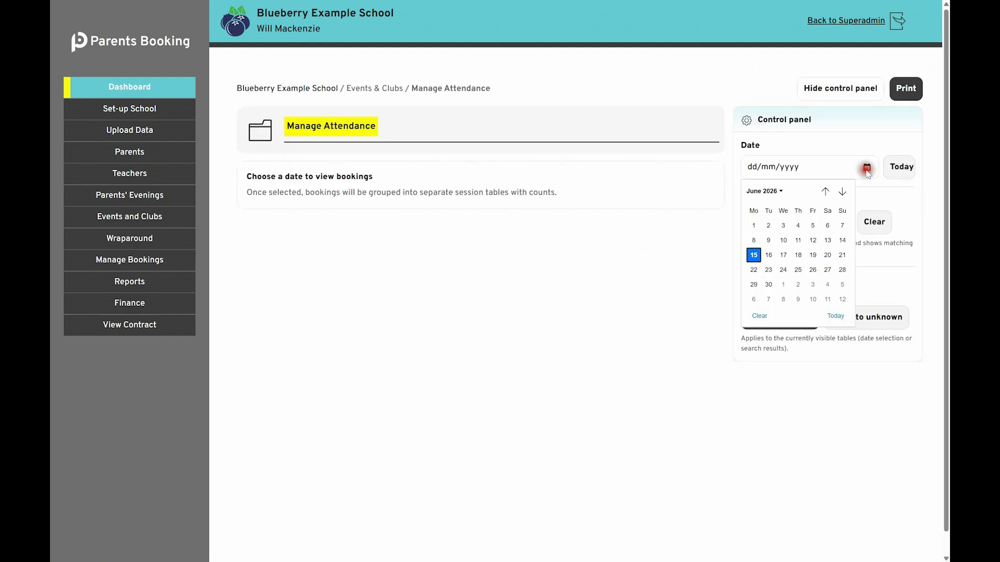
click(784, 241)
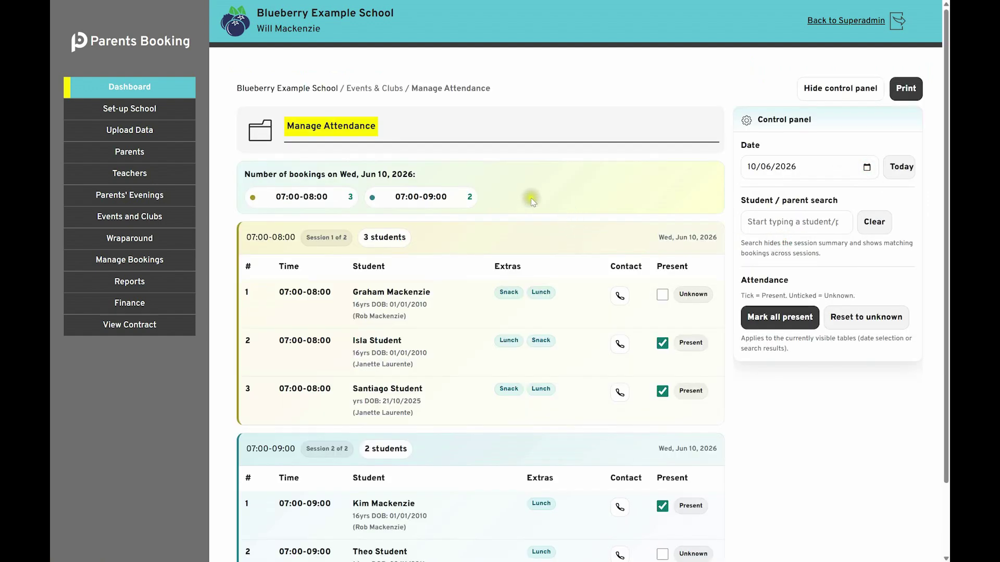
scroll(535, 319, down, 2)
scroll(539, 349, up, 2)
scroll(396, 302, down, 2)
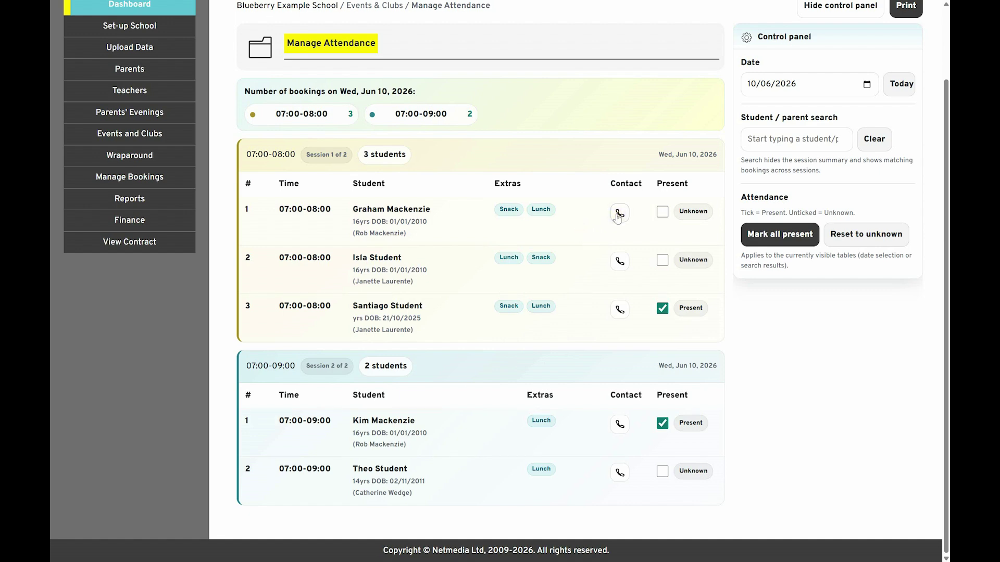
- Toggle Santiago Student's Present mark, then mark all five students present
click(663, 308)
click(664, 307)
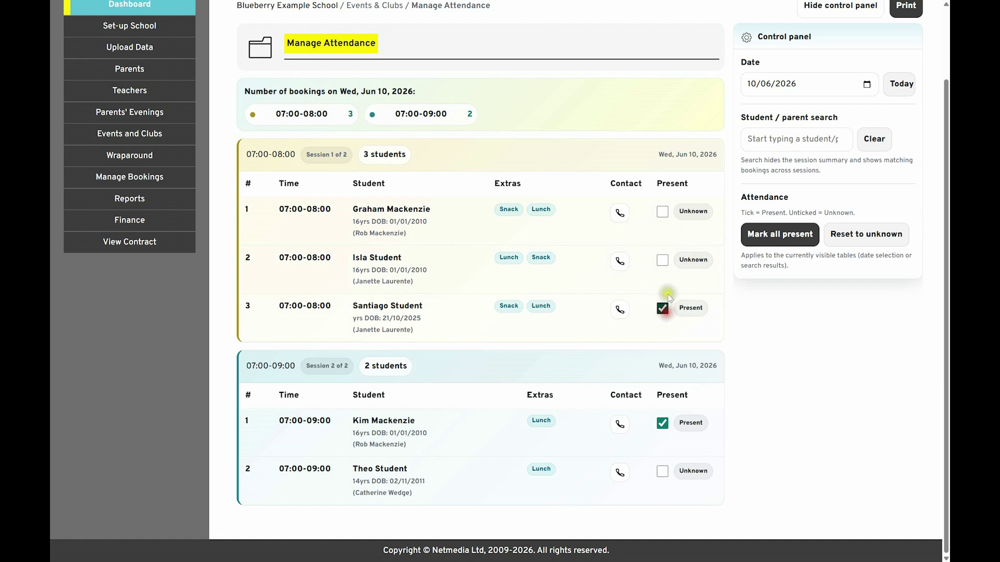
click(663, 307)
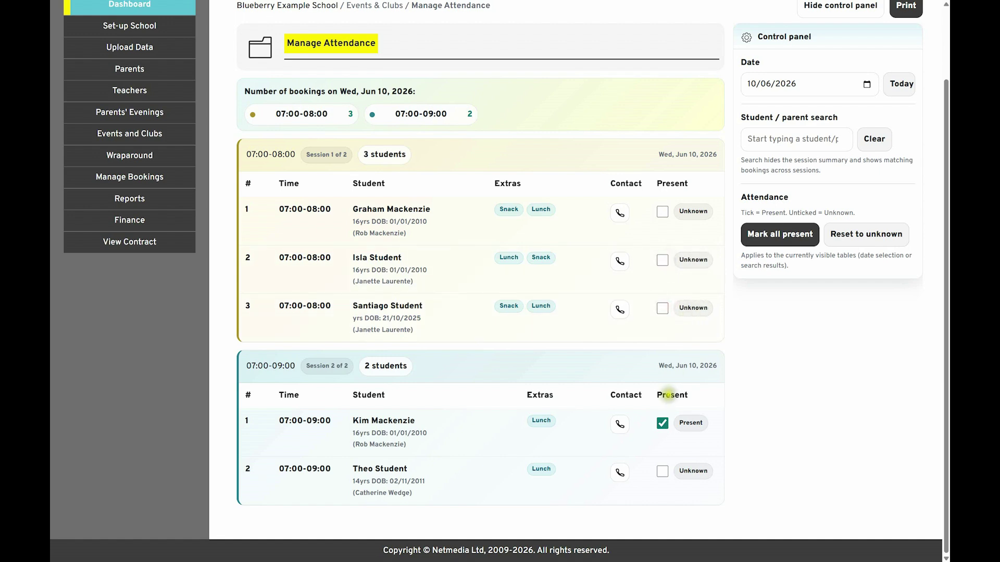
scroll(656, 323, up, 2)
click(761, 318)
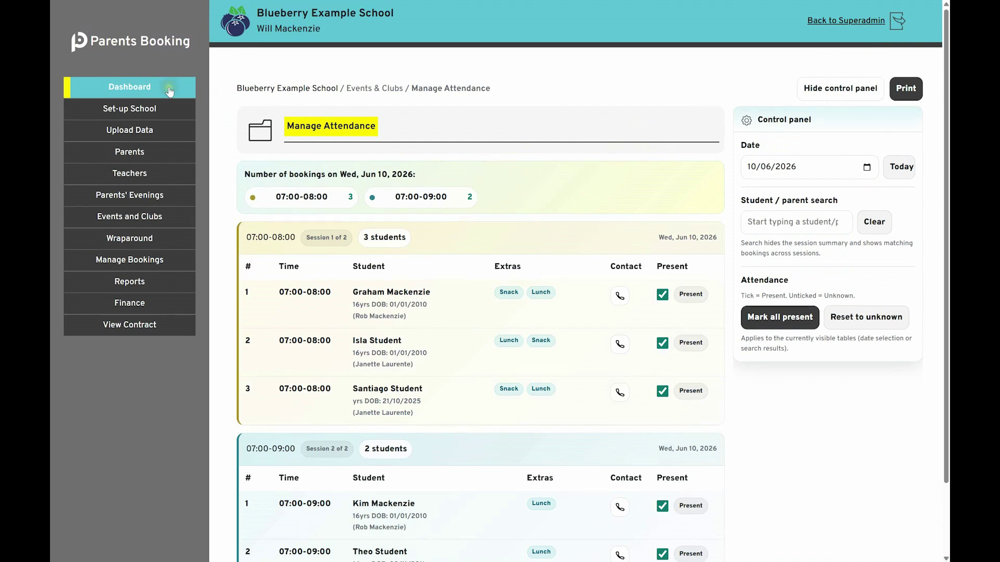
- Filter Finance payments received by one parent's name, review their total, then clear the search
click(157, 307)
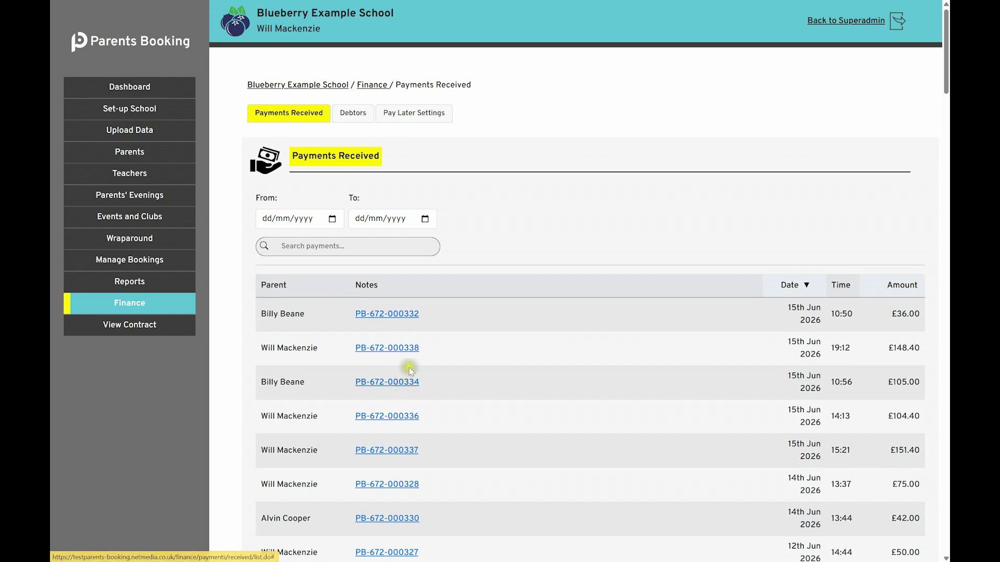
click(324, 248)
text(catherine)
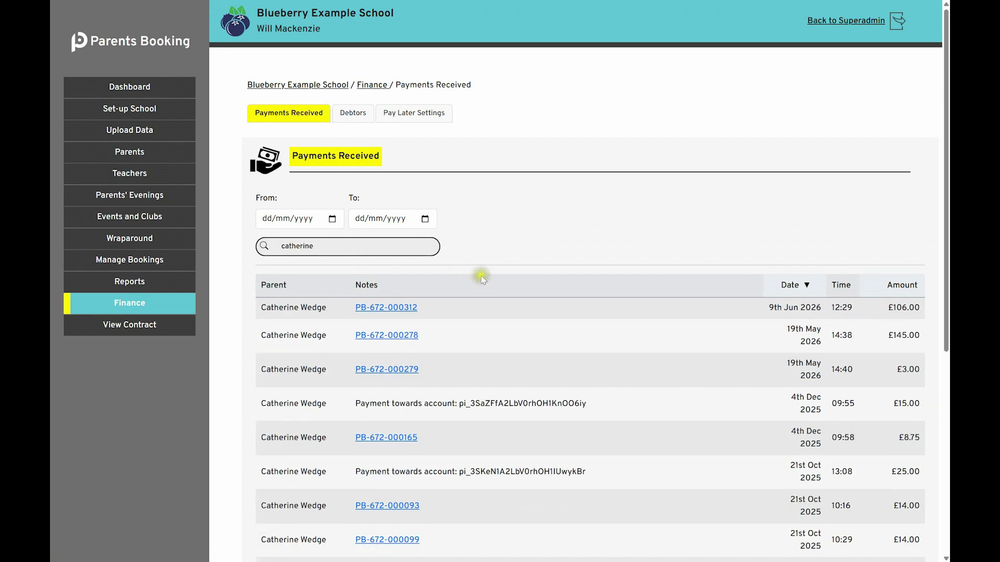
scroll(483, 281, down, 6)
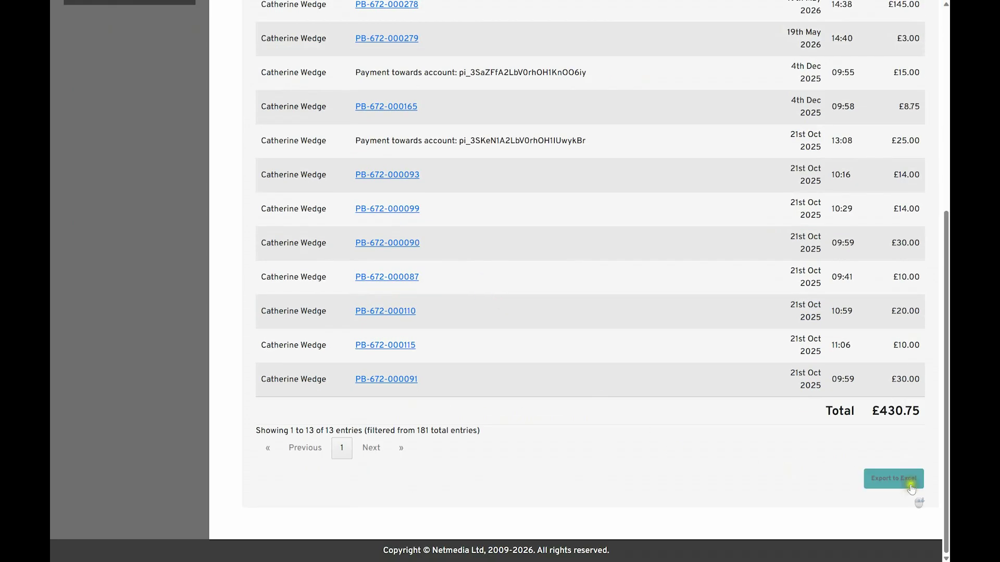
scroll(721, 401, up, 6)
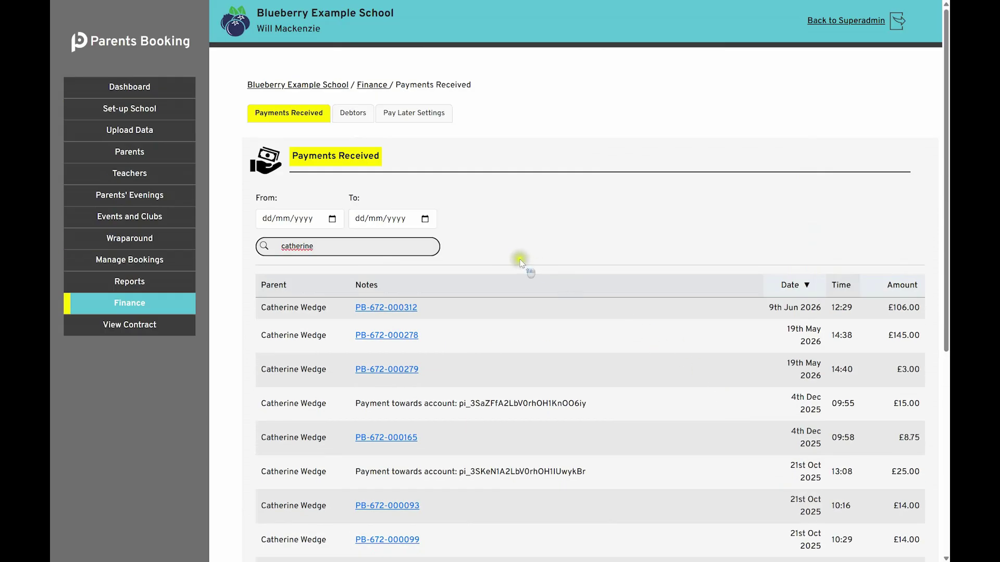
double_click(368, 249)
key(BackSpace)
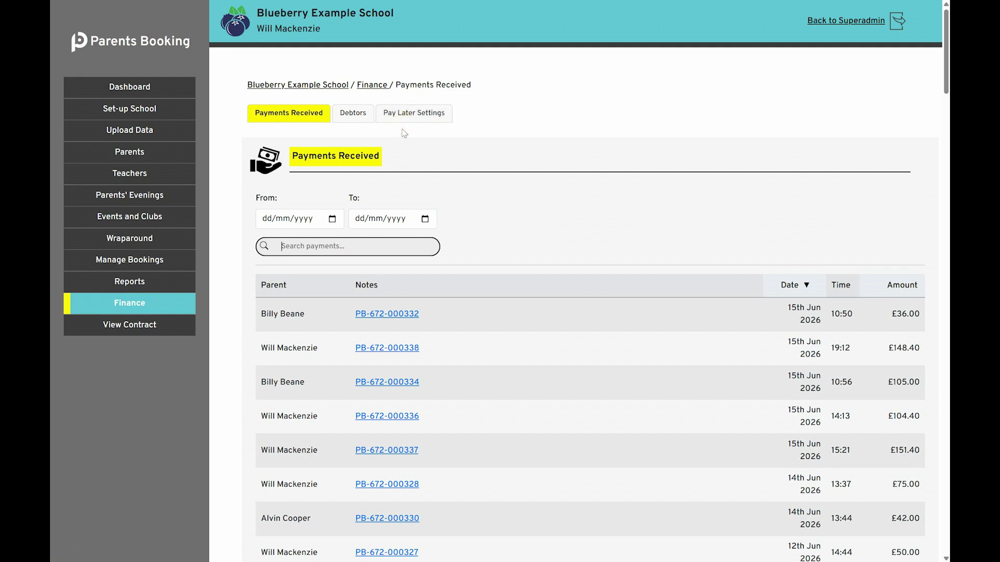
- Show the -£2,248.00 Debtors list, sorting by amount and overdue status, ending smallest debt first
click(360, 113)
scroll(446, 199, down, 4)
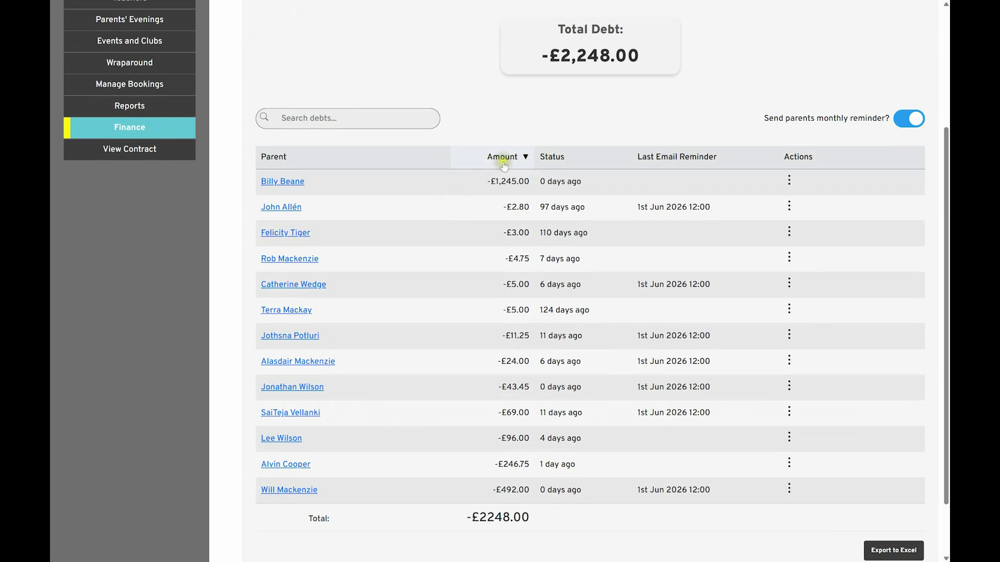
click(503, 160)
click(503, 162)
click(544, 156)
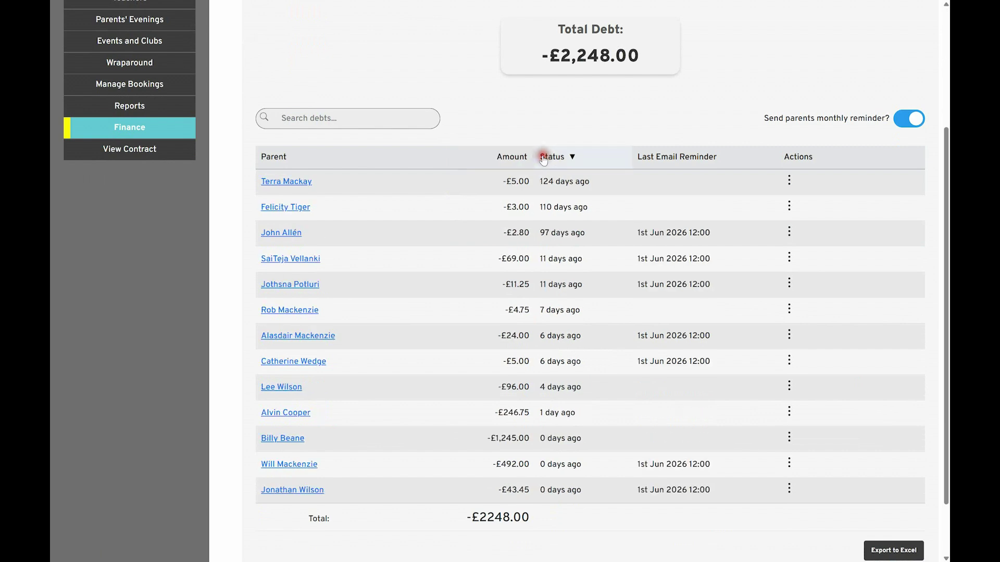
click(544, 156)
click(512, 156)
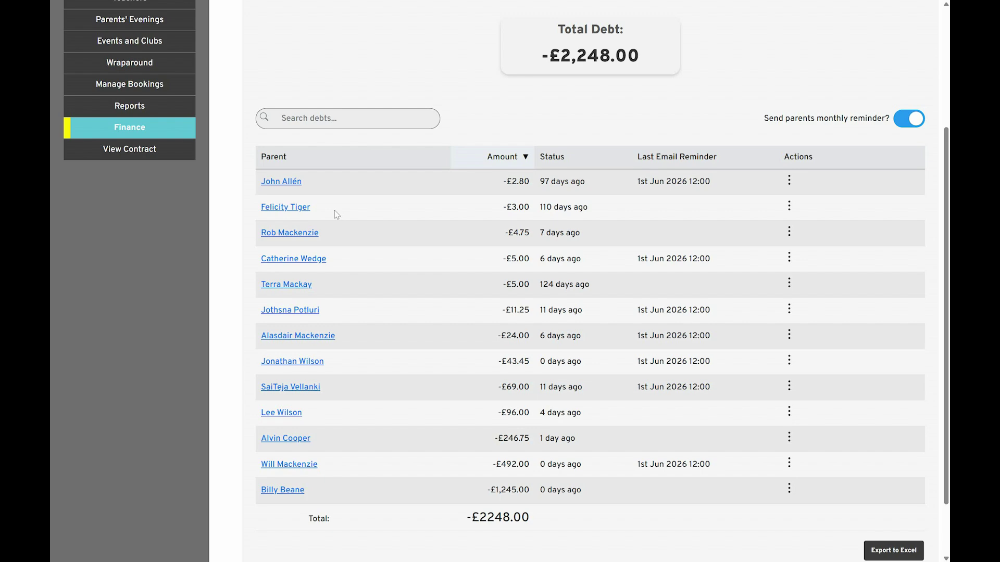
scroll(334, 210, up, 3)
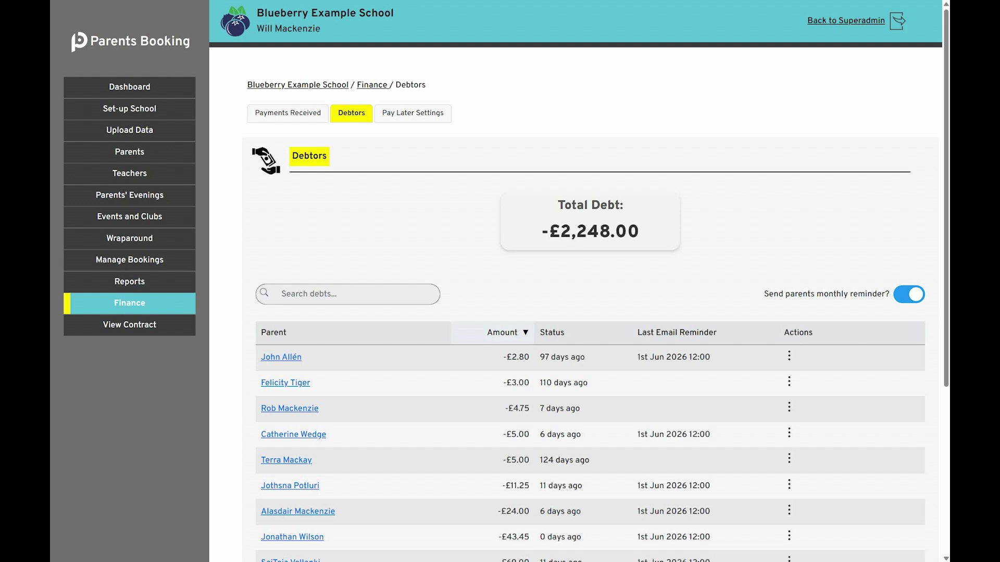
click(602, 97)
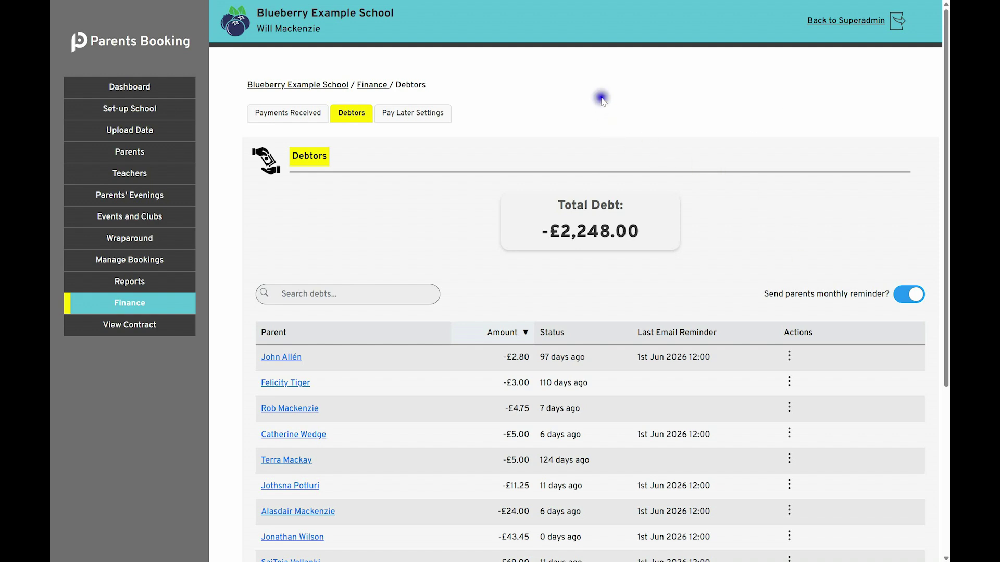